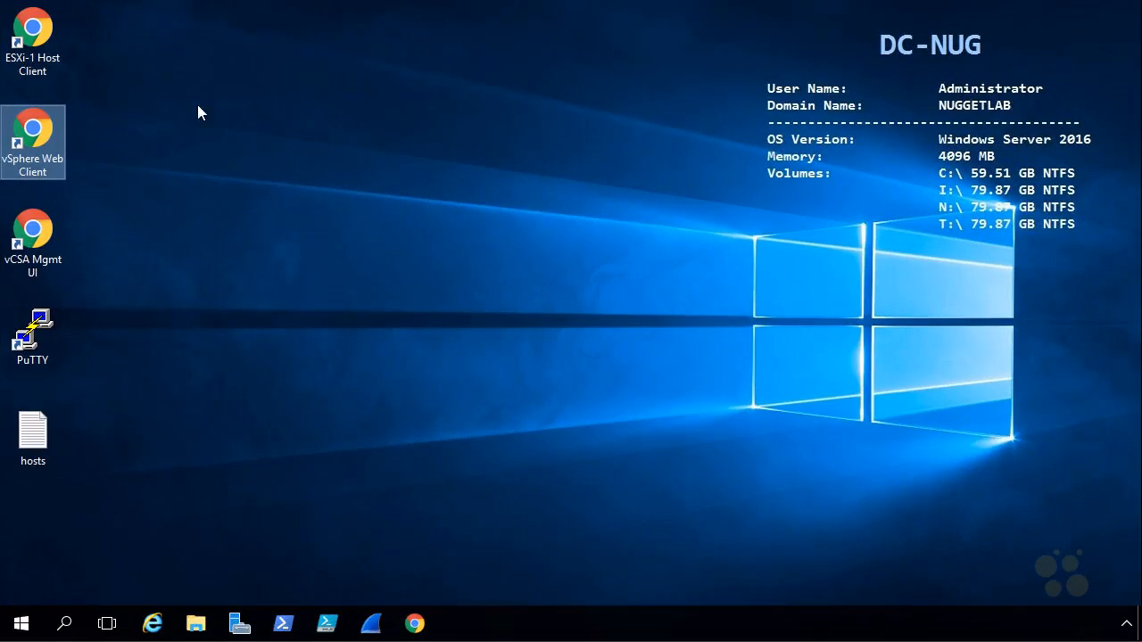
Open the vSphere Web Client and log in with the prefilled administrator account by entering the account password
double_click(37, 129)
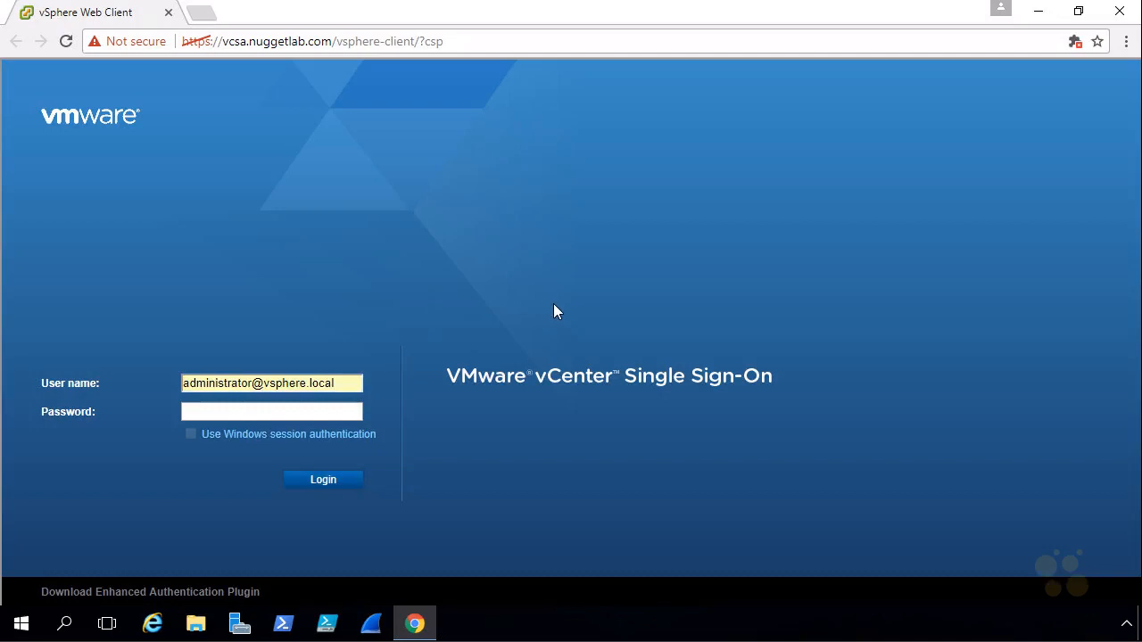
key("Tab")
type("••••••••")
left_click(326, 480)
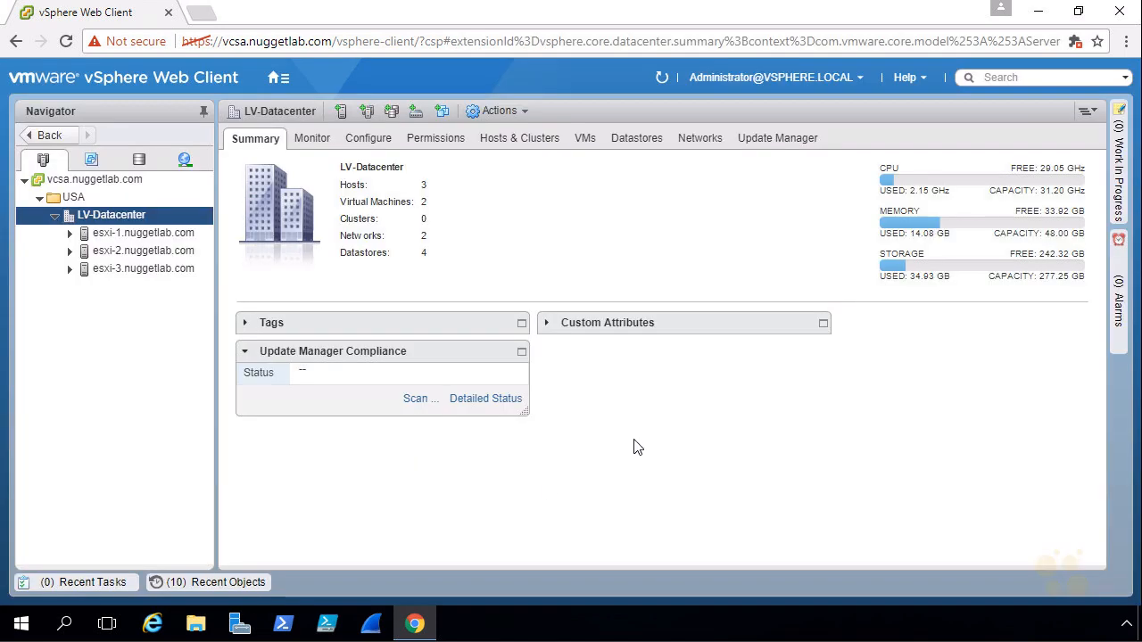
Open the general configuration settings of iSCSI-Datastore in the storage inventory of LV-Datacenter
left_click(139, 165)
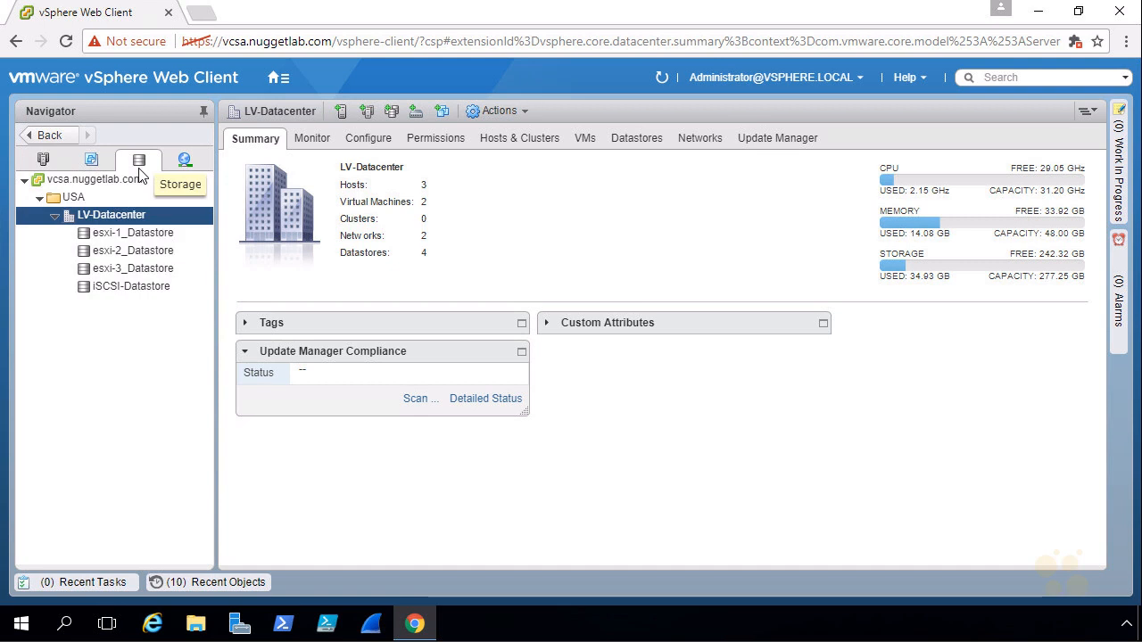
left_click(131, 287)
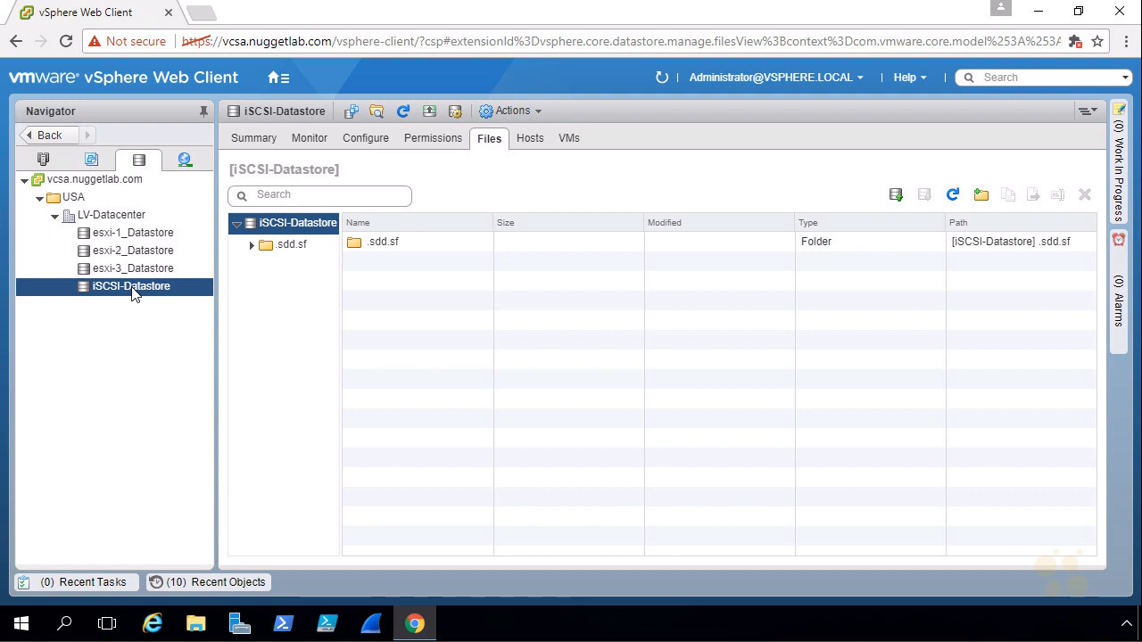
right_click(134, 289)
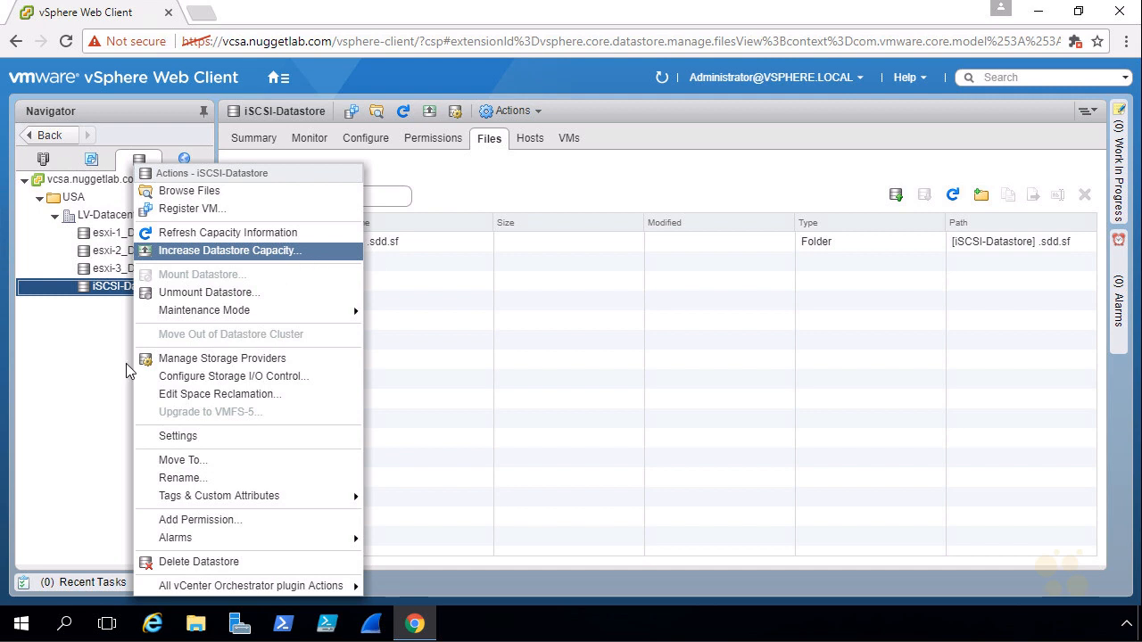
left_click(56, 379)
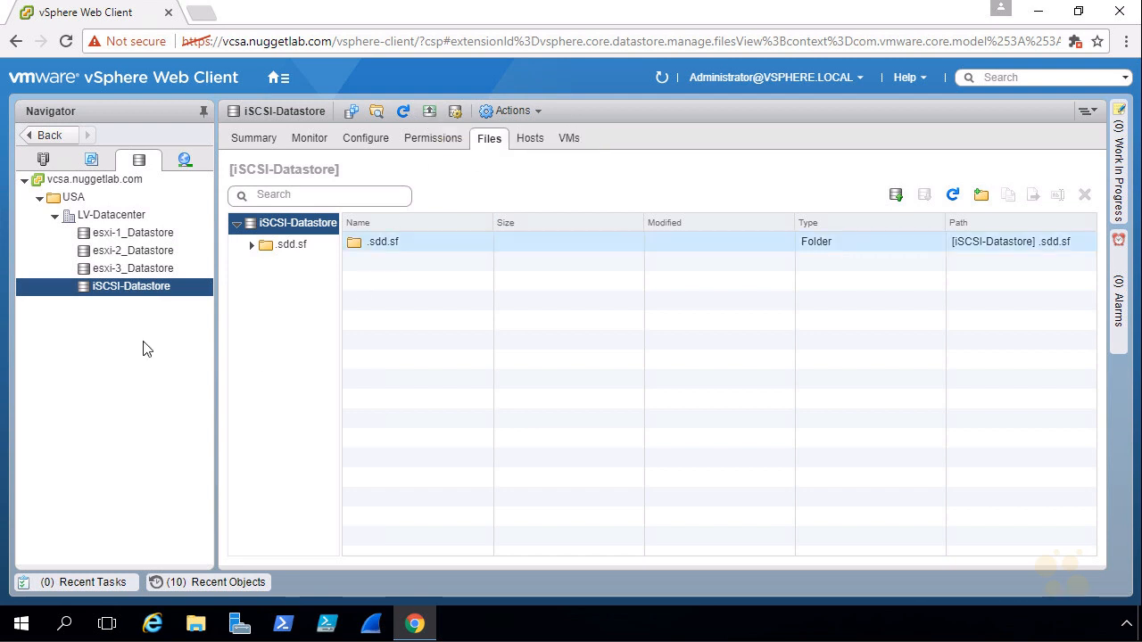
left_click(364, 144)
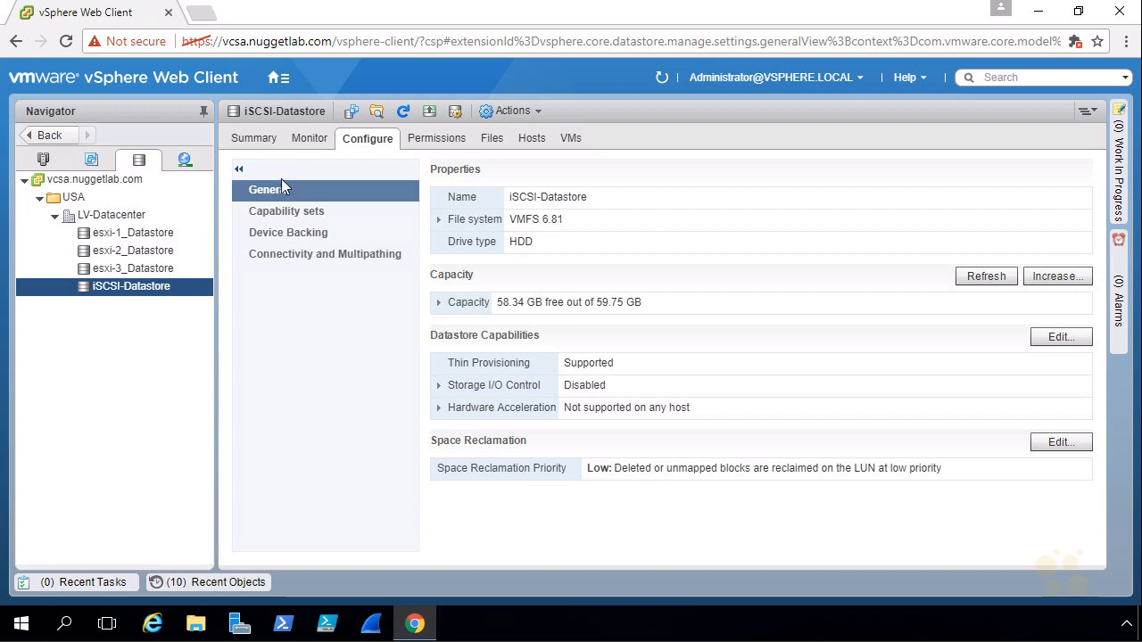
Start increasing iSCSI-Datastore's capacity on the expandable LUN 0 disk, using 'Free space 19.00 GB' to expand the datastore
left_click(1047, 276)
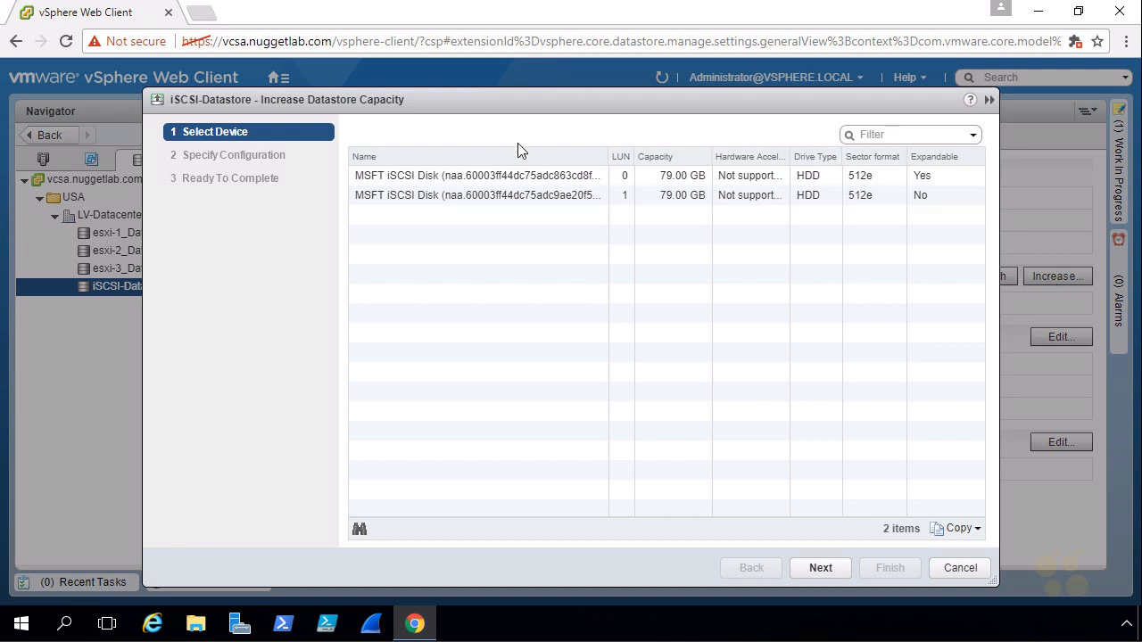
left_click(542, 176)
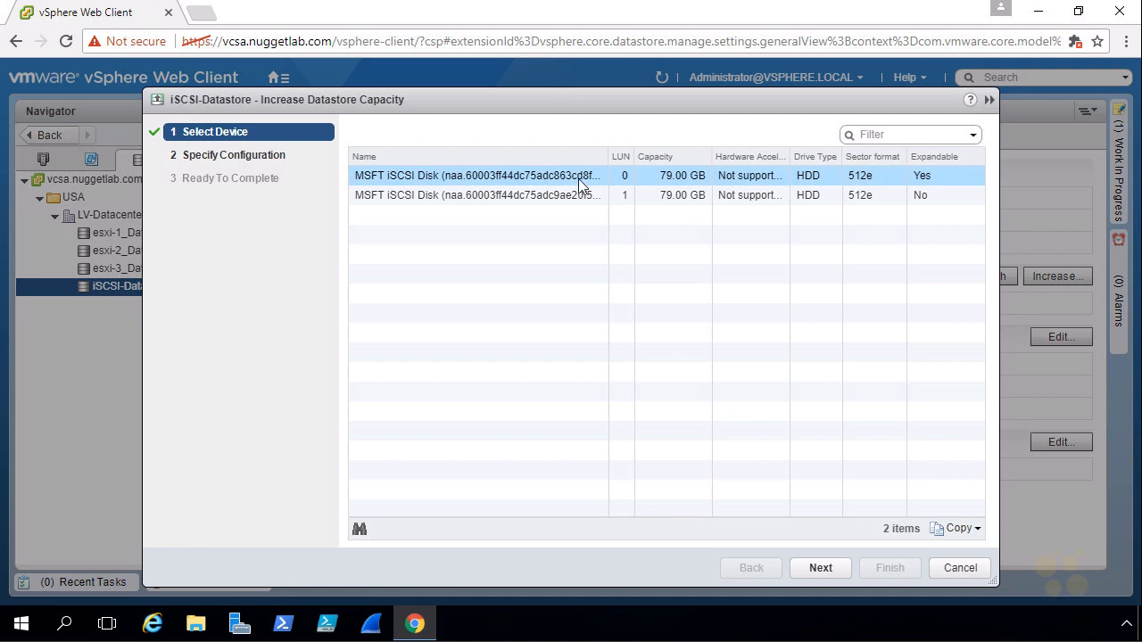
left_click(819, 568)
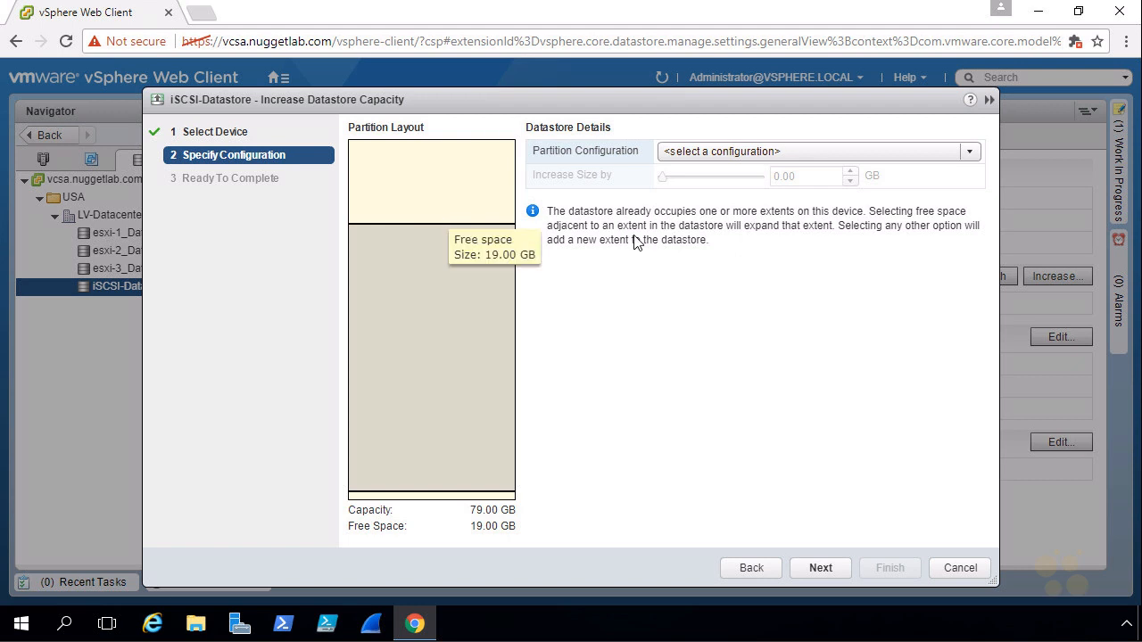
left_click(971, 151)
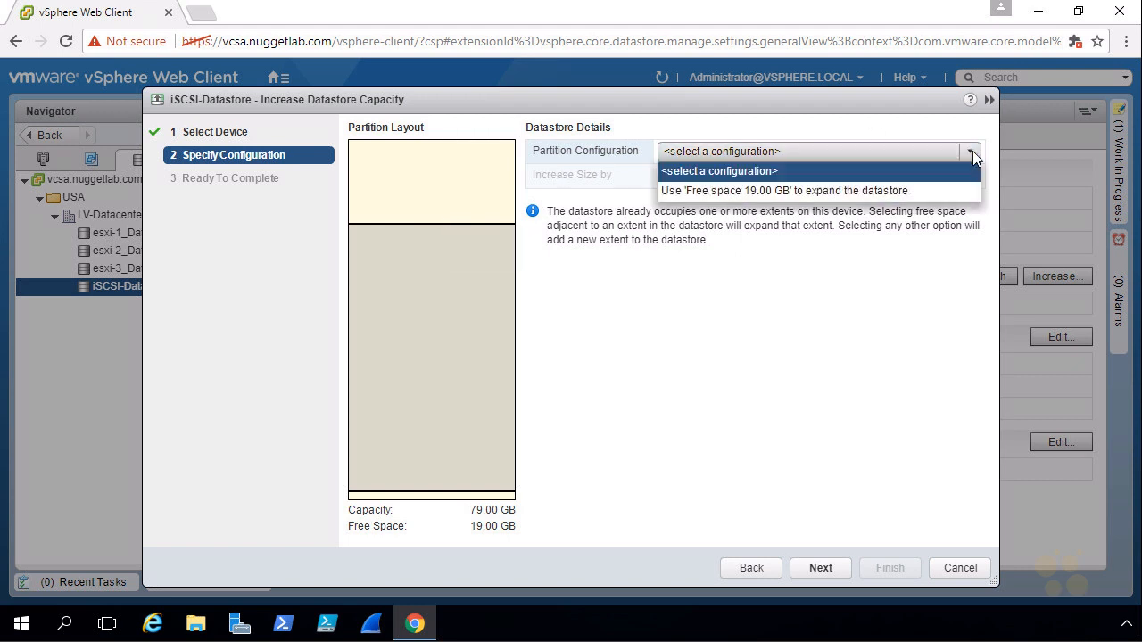
left_click(786, 191)
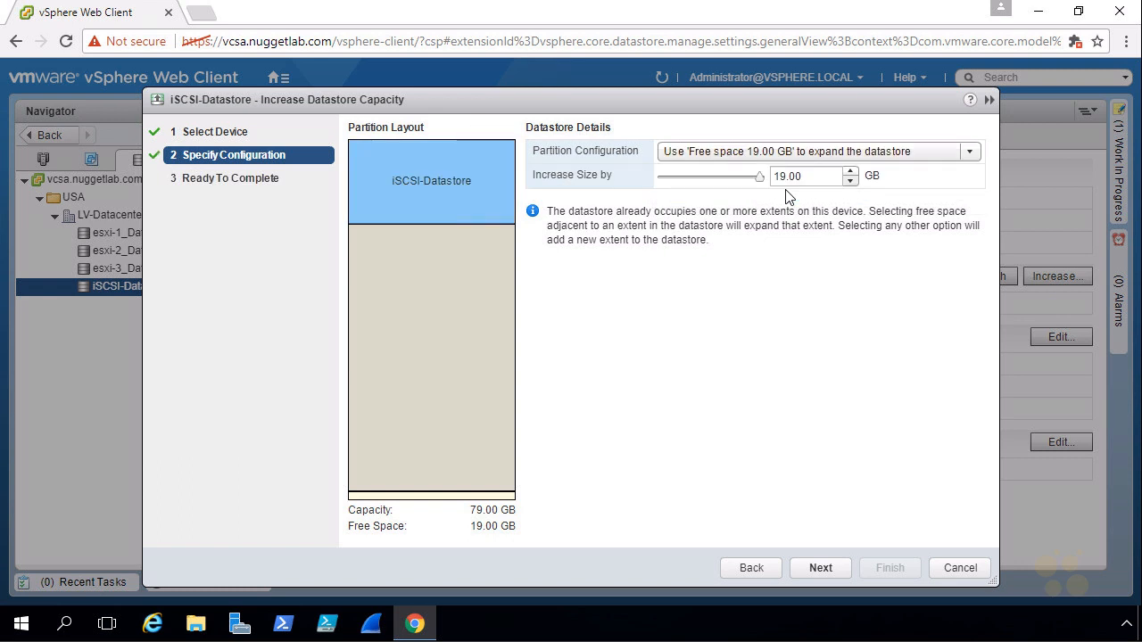
Try an increase size of 10 GB and restore it to the full 19 GB
left_click_drag(806, 178, 766, 177)
type("1")
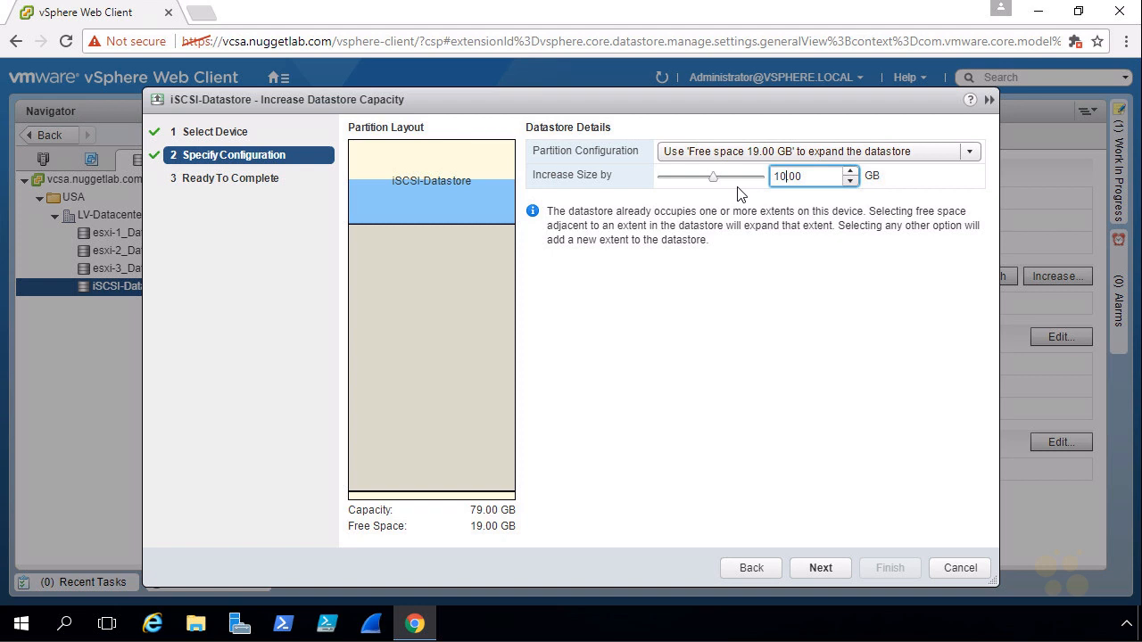
left_click_drag(714, 176, 760, 177)
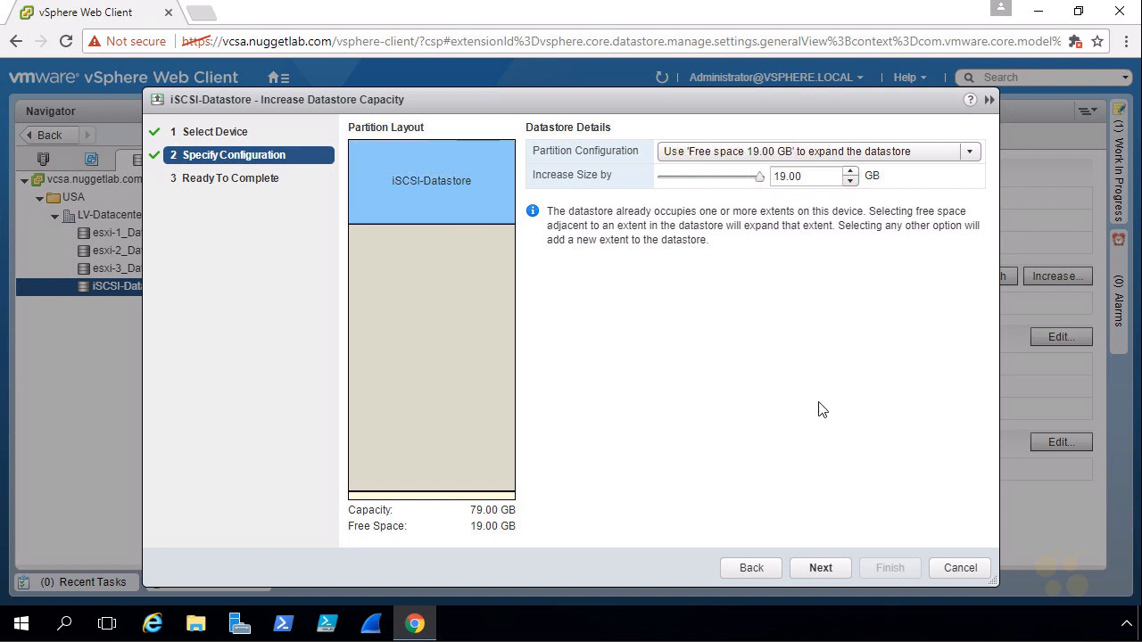
Complete the 19 GB expansion of iSCSI-Datastore and check the datastore's total capacity
left_click(821, 567)
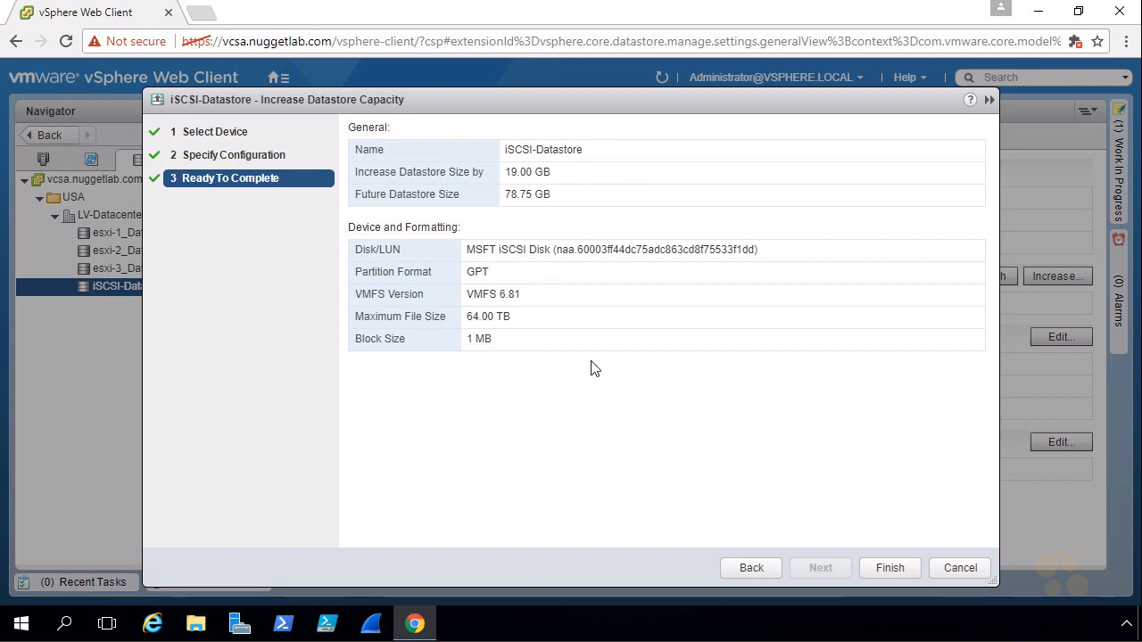
left_click_drag(550, 171, 493, 198)
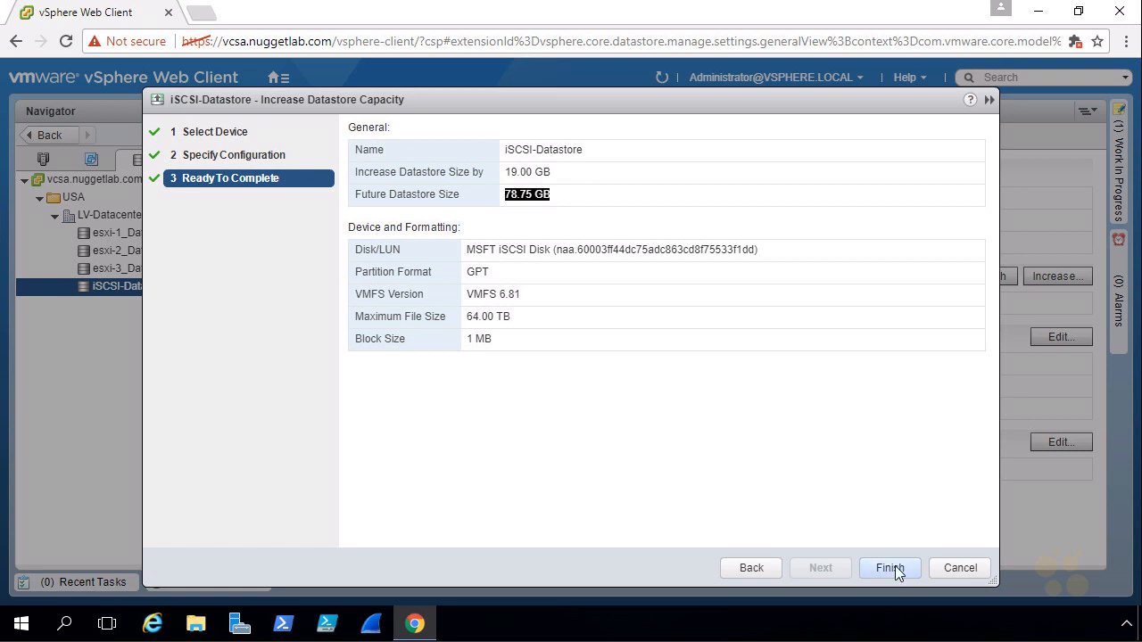
left_click(890, 569)
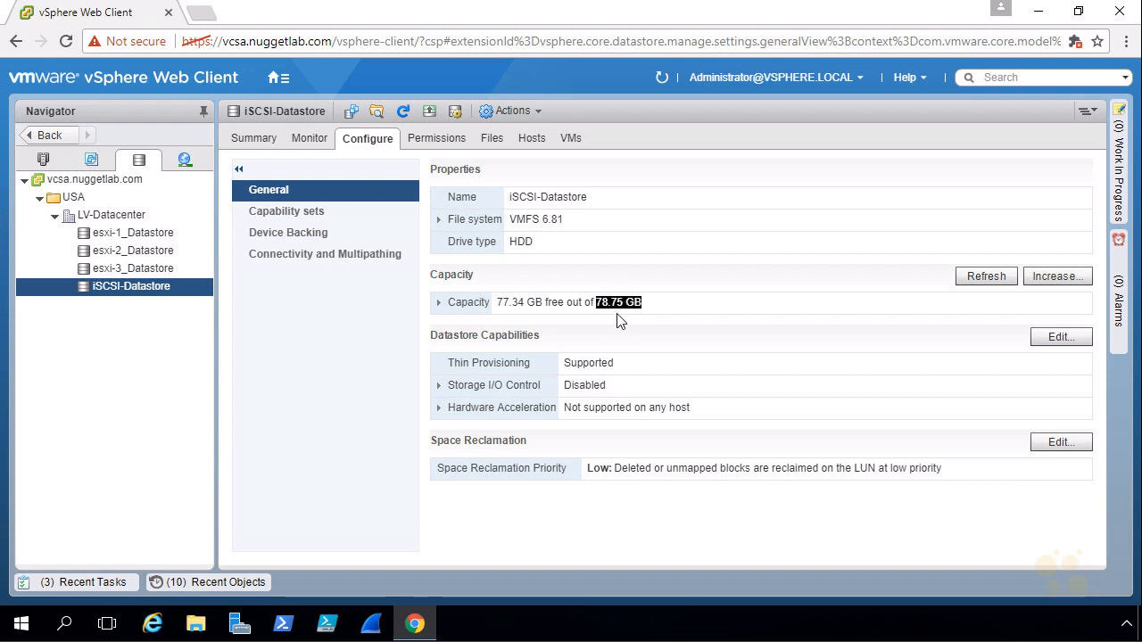
left_click(600, 312)
Start another capacity increase of iSCSI-Datastore on the LUN 1 disk, using all available partitions with the full 79 GB
left_click(430, 114)
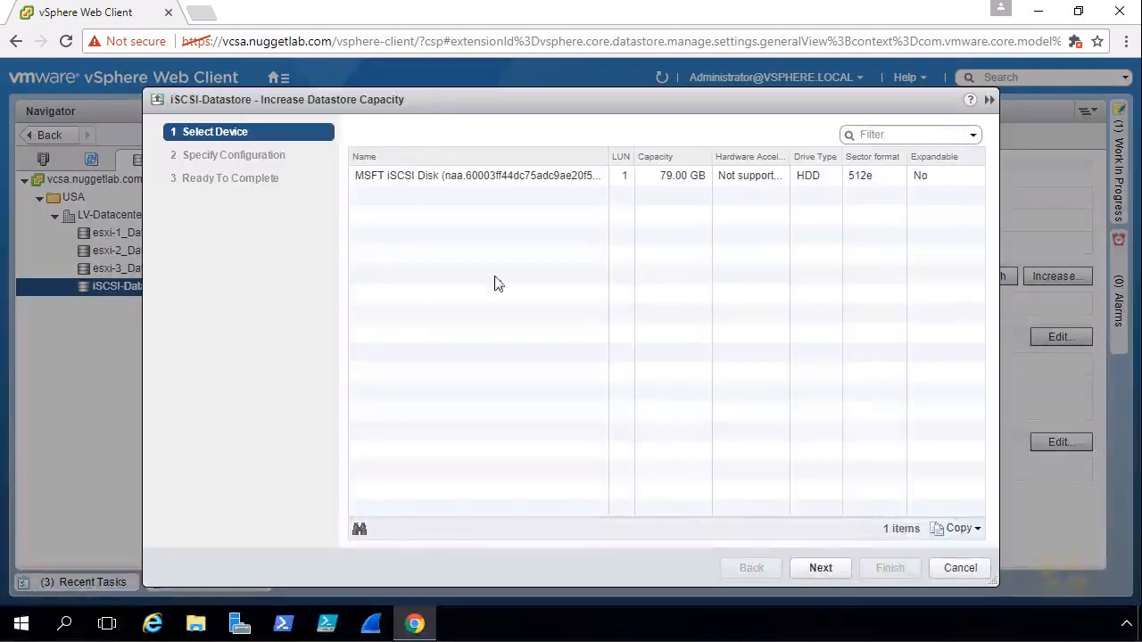
left_click(630, 182)
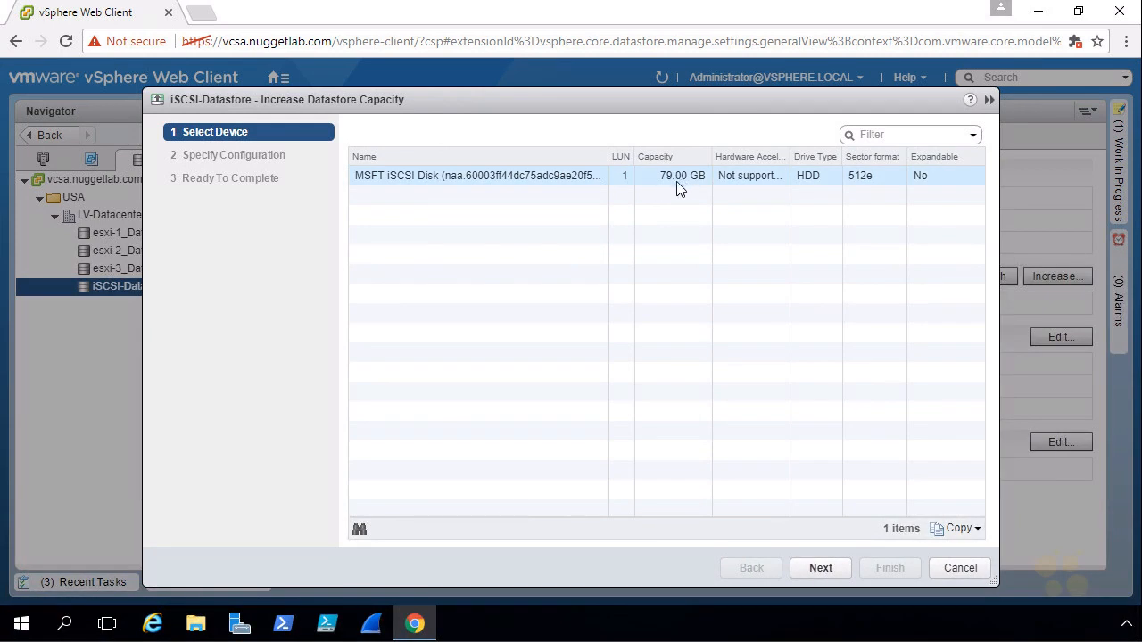
left_click(518, 183)
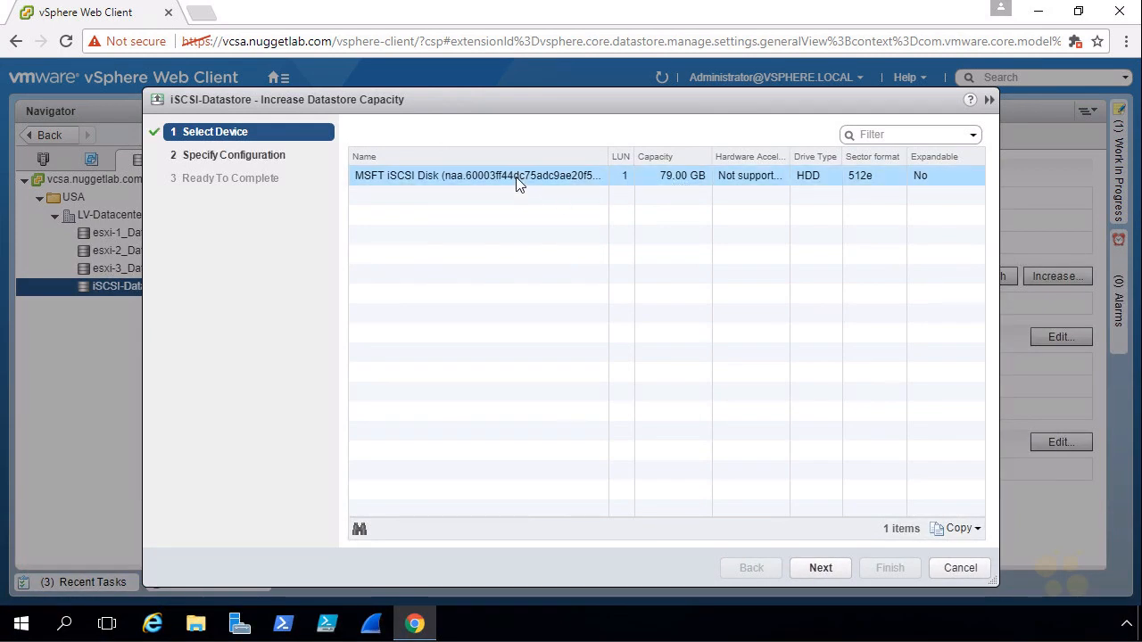
left_click(821, 568)
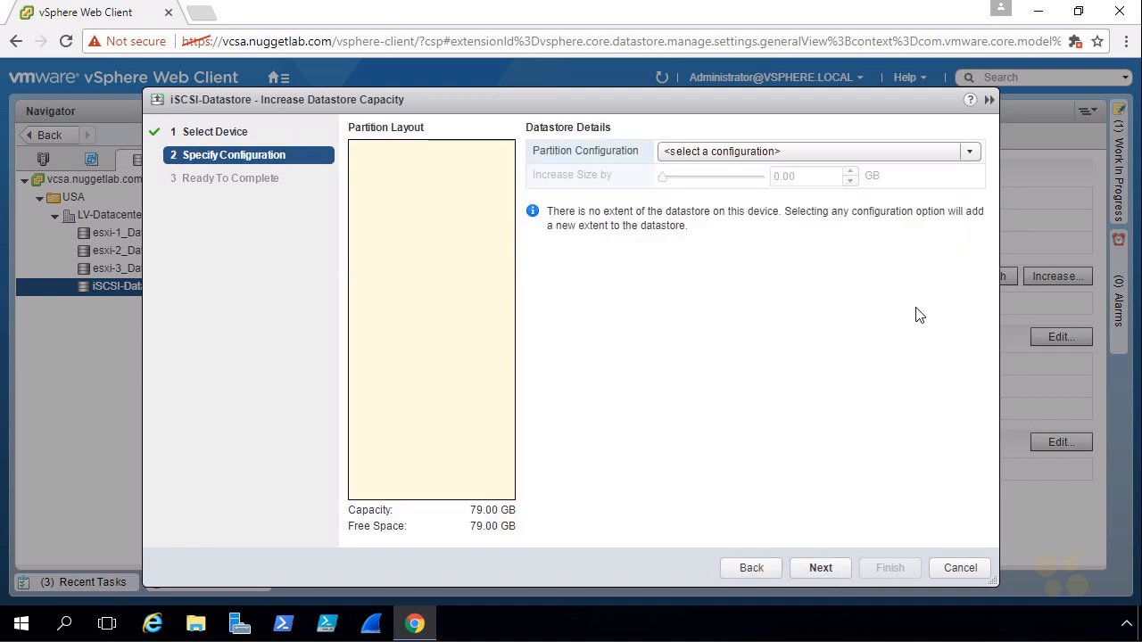
left_click(808, 156)
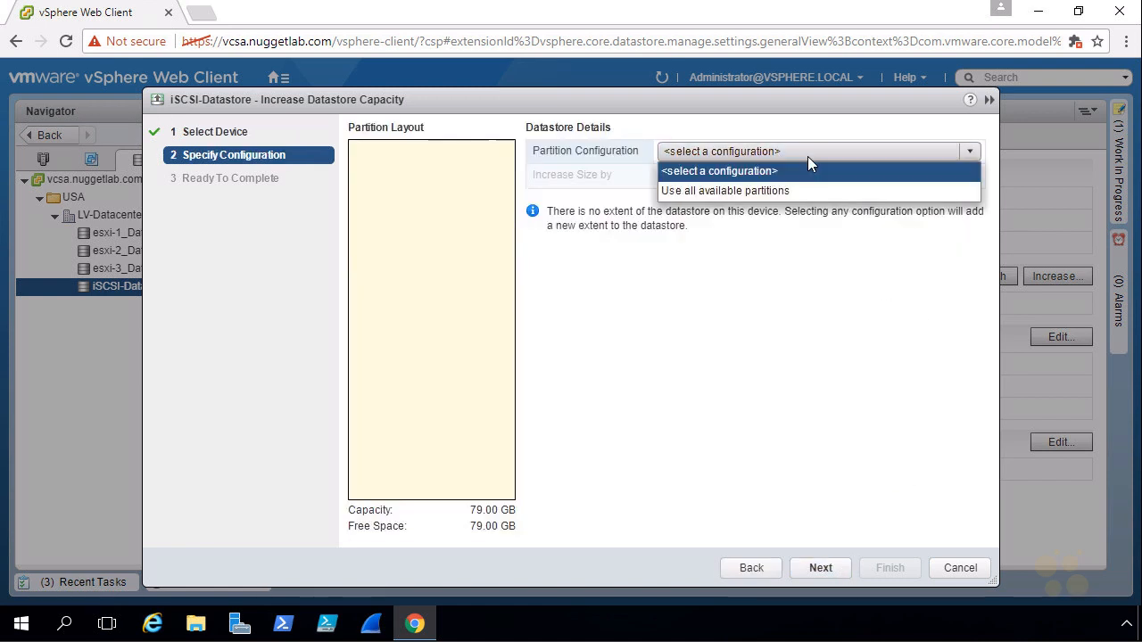
left_click(743, 191)
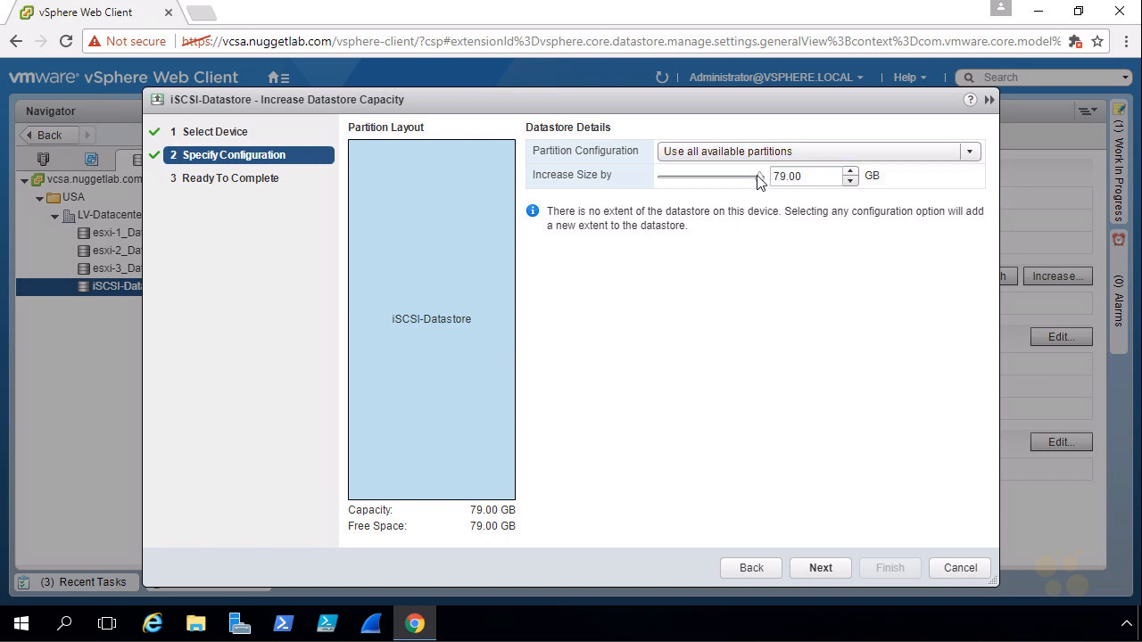
left_click_drag(757, 177, 781, 174)
Review the increase and future datastore sizes in the summary, and finish extending iSCSI-Datastore onto the second disk
left_click(821, 568)
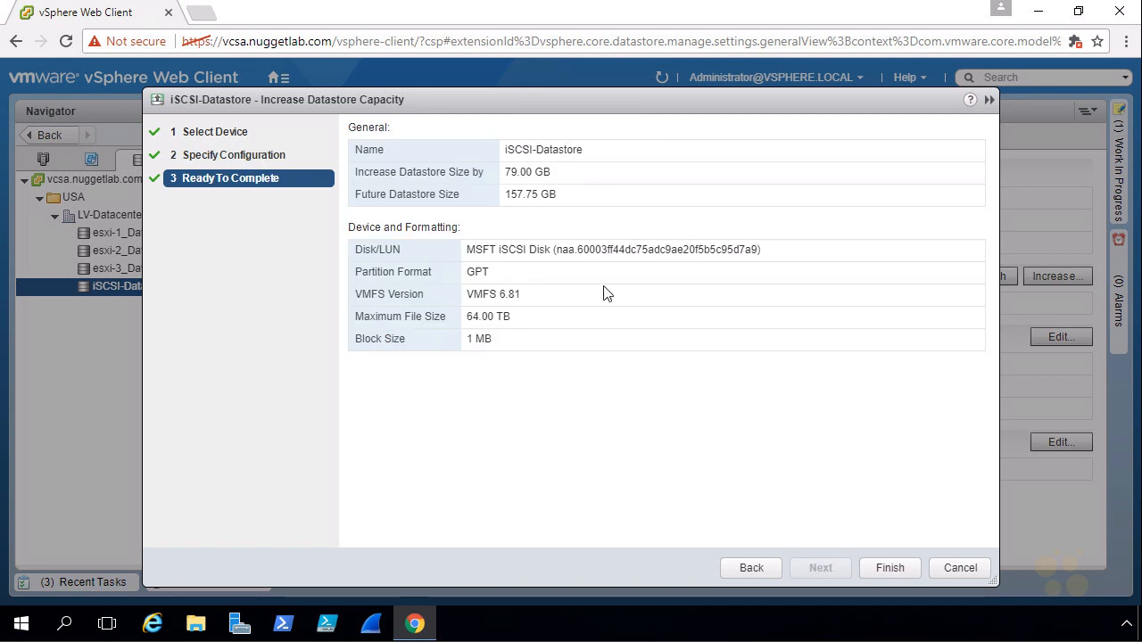
left_click_drag(559, 194, 504, 201)
left_click_drag(544, 173, 498, 172)
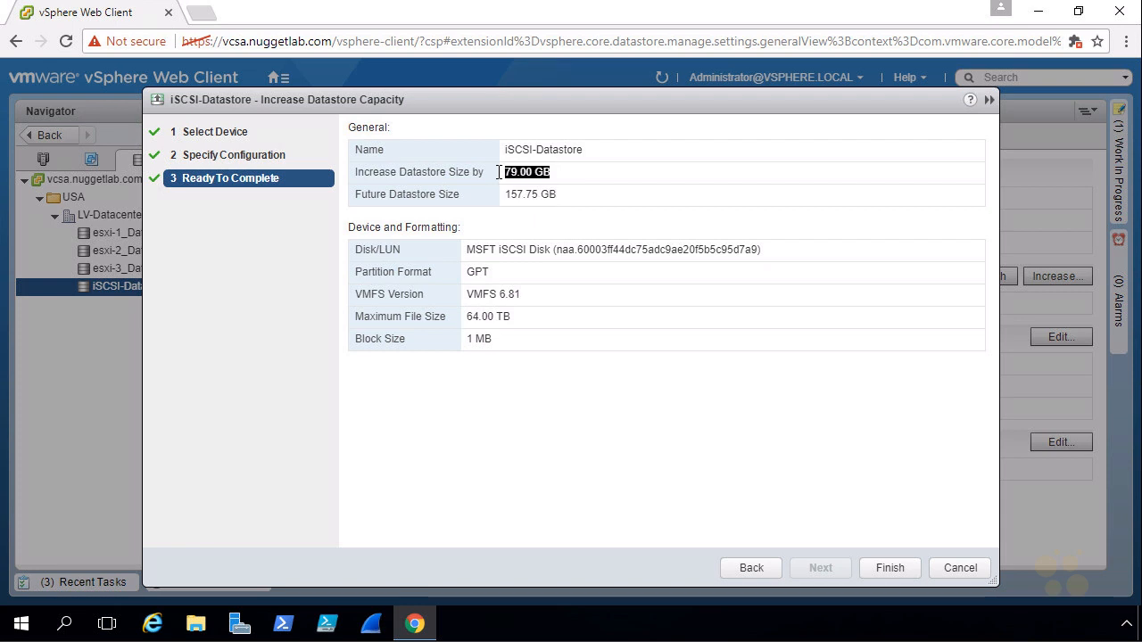
left_click(498, 172)
left_click(889, 568)
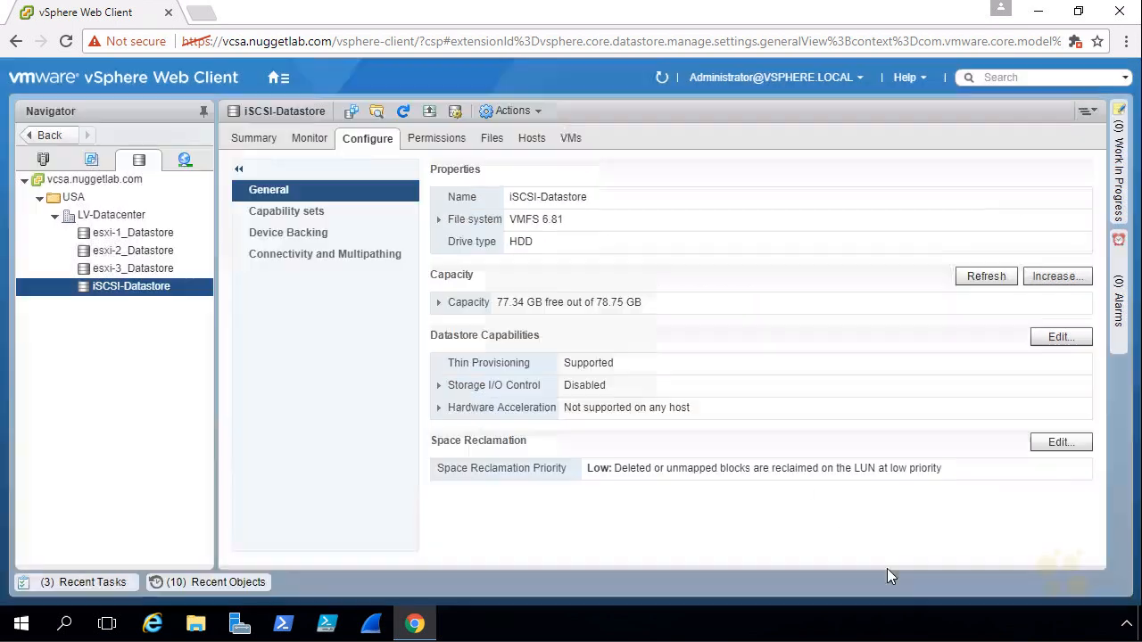
Check the status of the datastore extension in the recent tasks and examine iSCSI-Datastore's total capacity
left_click(83, 584)
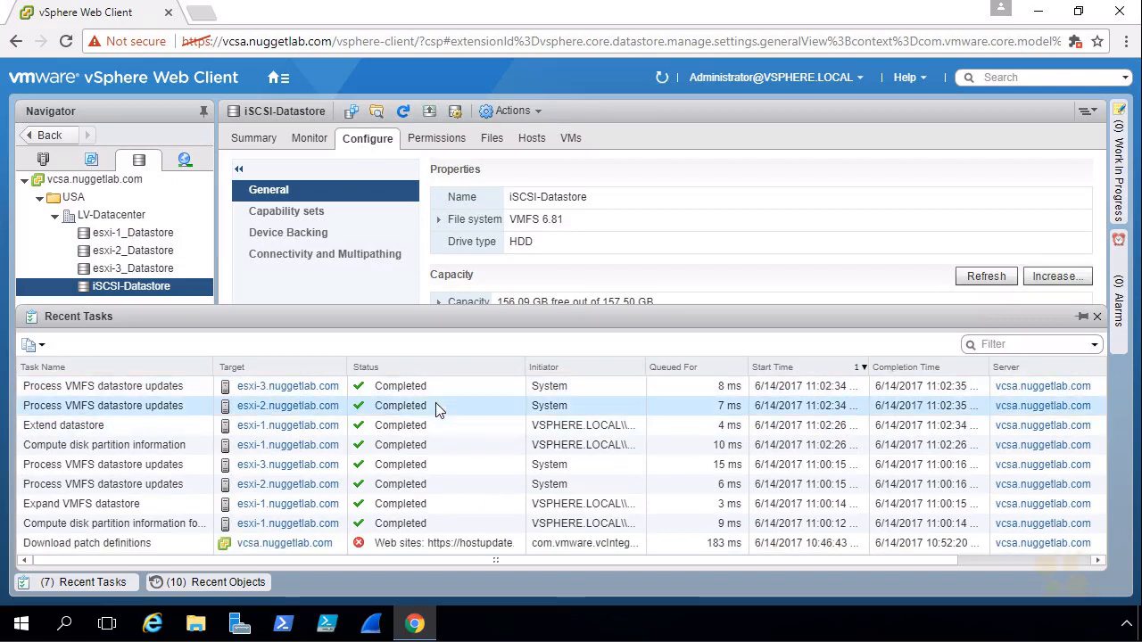
left_click(102, 585)
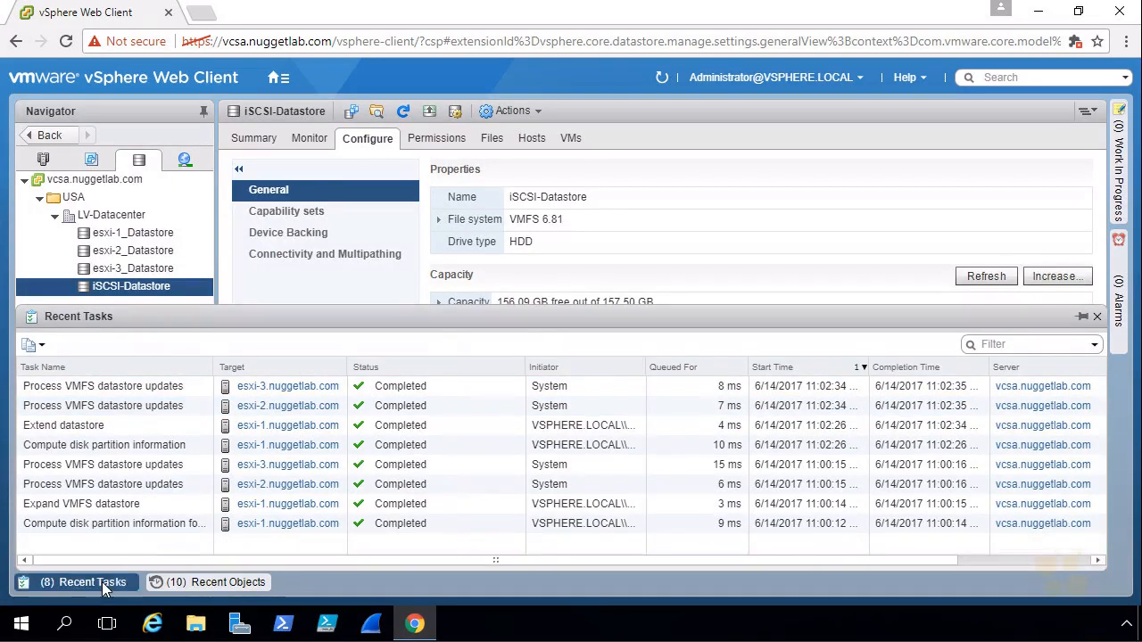
mouse_move(608, 304)
left_mouse_down()
mouse_move(679, 306)
mouse_move(602, 310)
left_mouse_up()
left_click(641, 306)
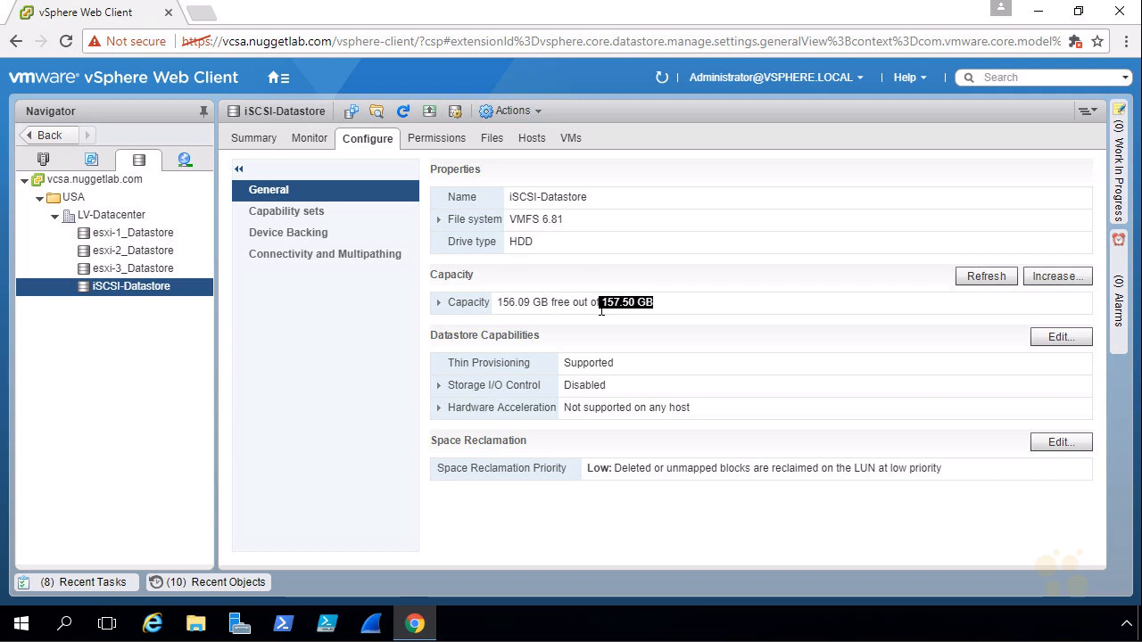
left_click(317, 236)
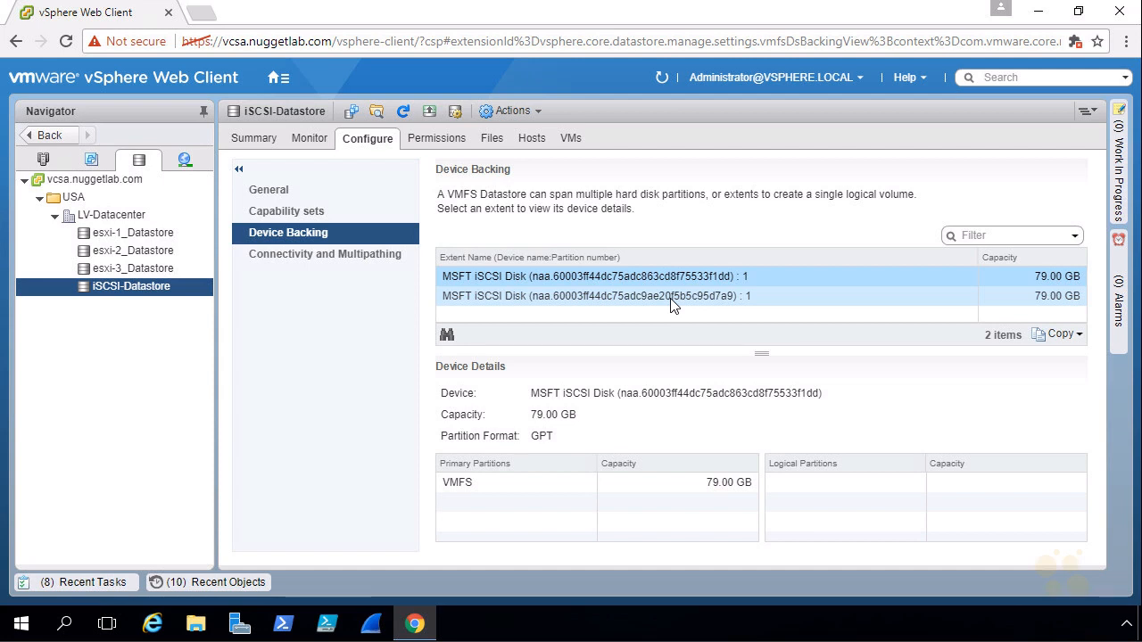
left_click(319, 255)
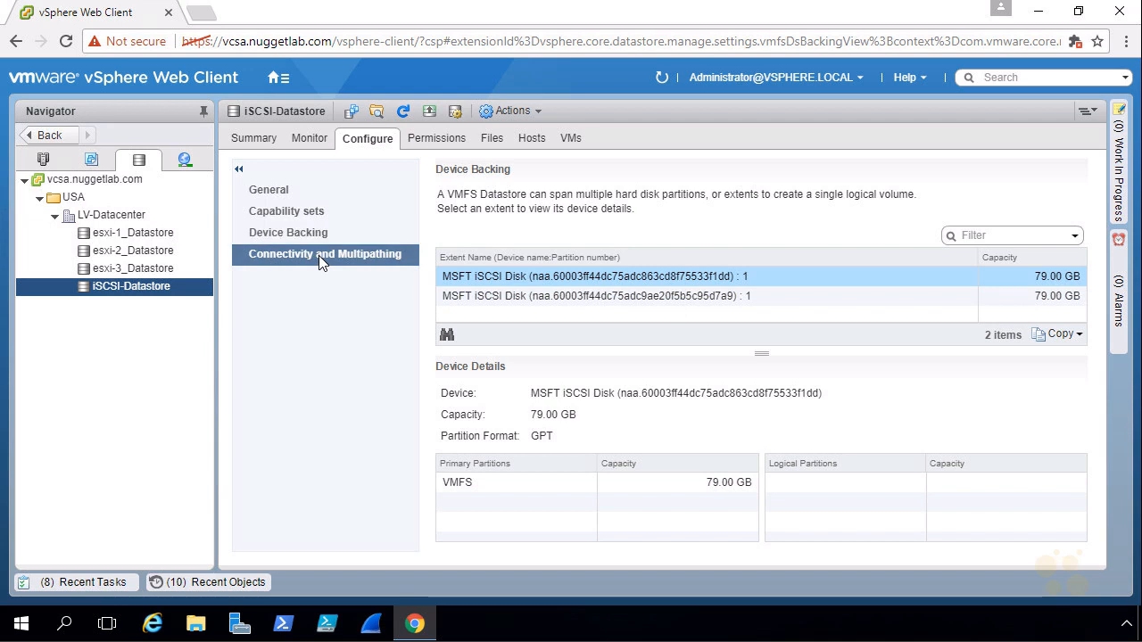